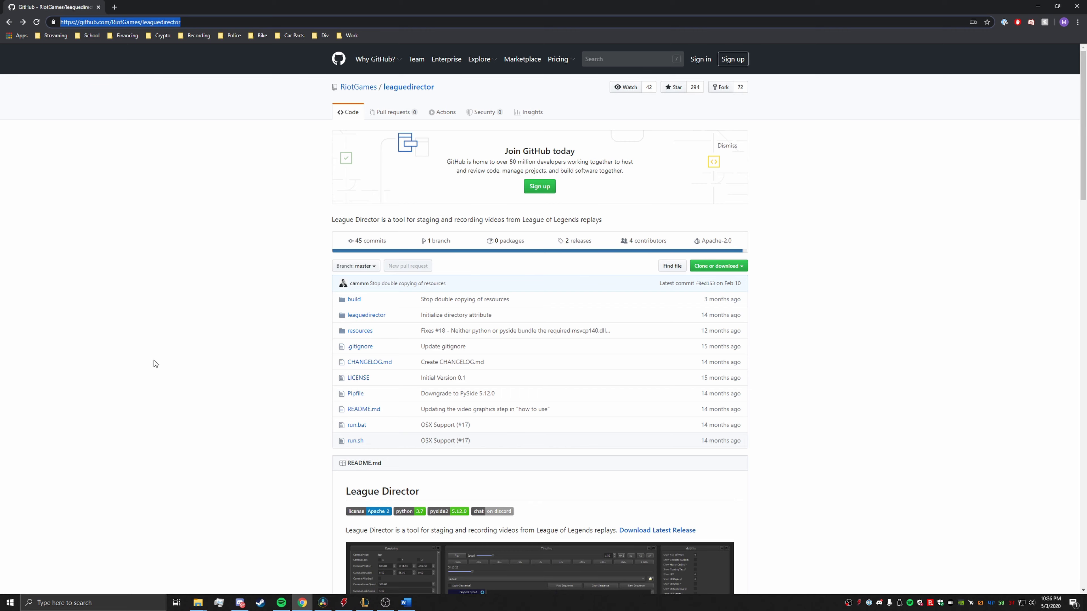
Open the Download League Director link from the How To Use section in a new tab
{"action": "scroll", "coordinate": [158, 368], "scroll_direction": "down", "scroll_amount": 15}
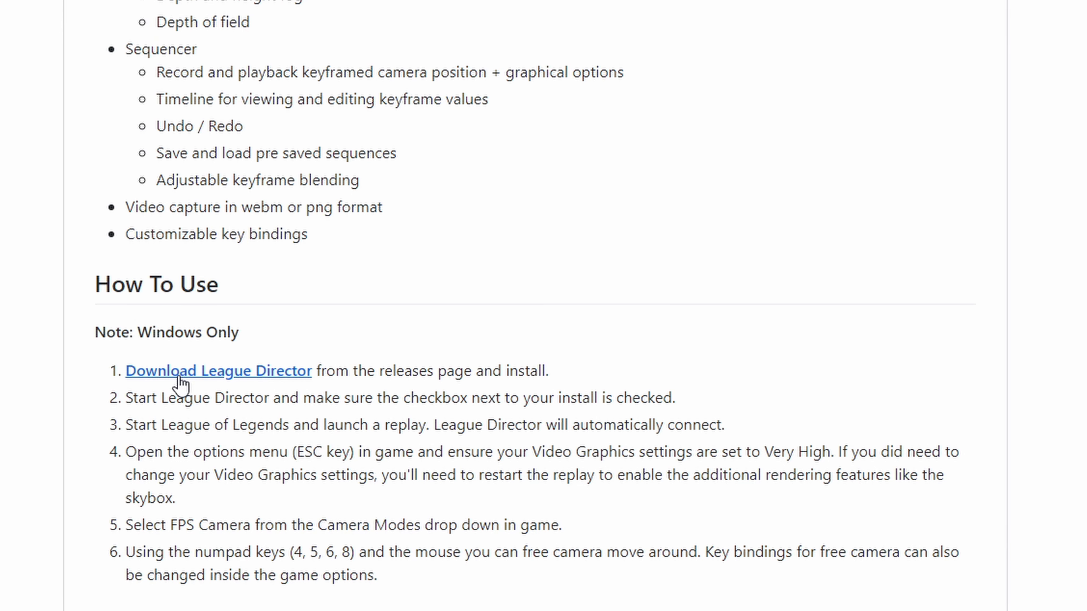
{"action": "right_click", "coordinate": [179, 384]}
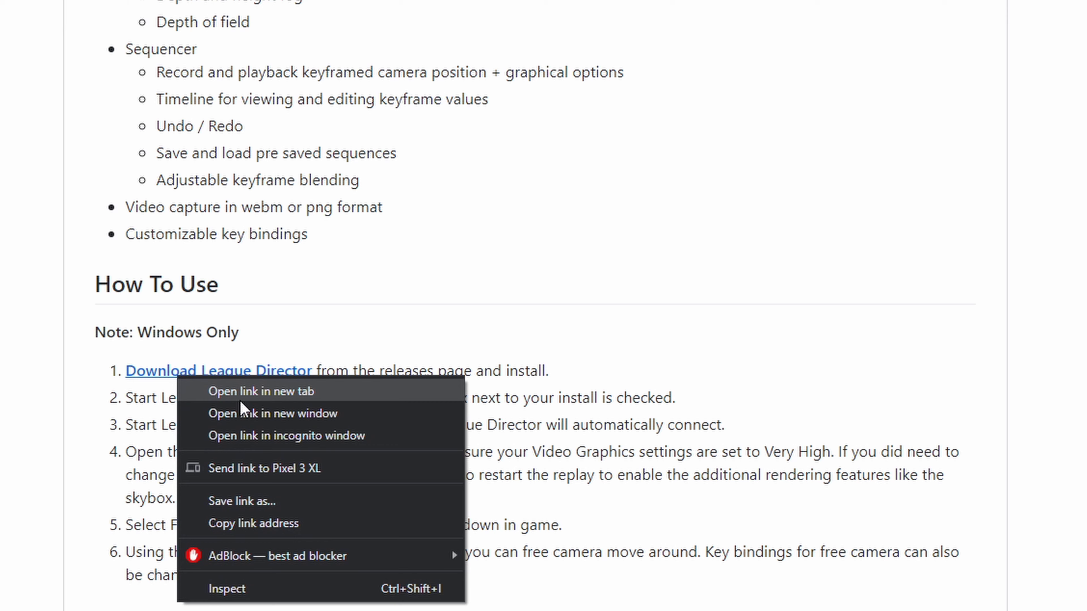
{"action": "left_click", "coordinate": [193, 392]}
{"action": "scroll", "coordinate": [197, 353], "scroll_direction": "down", "scroll_amount": 2}
{"action": "scroll", "coordinate": [209, 359], "scroll_direction": "up", "scroll_amount": 4}
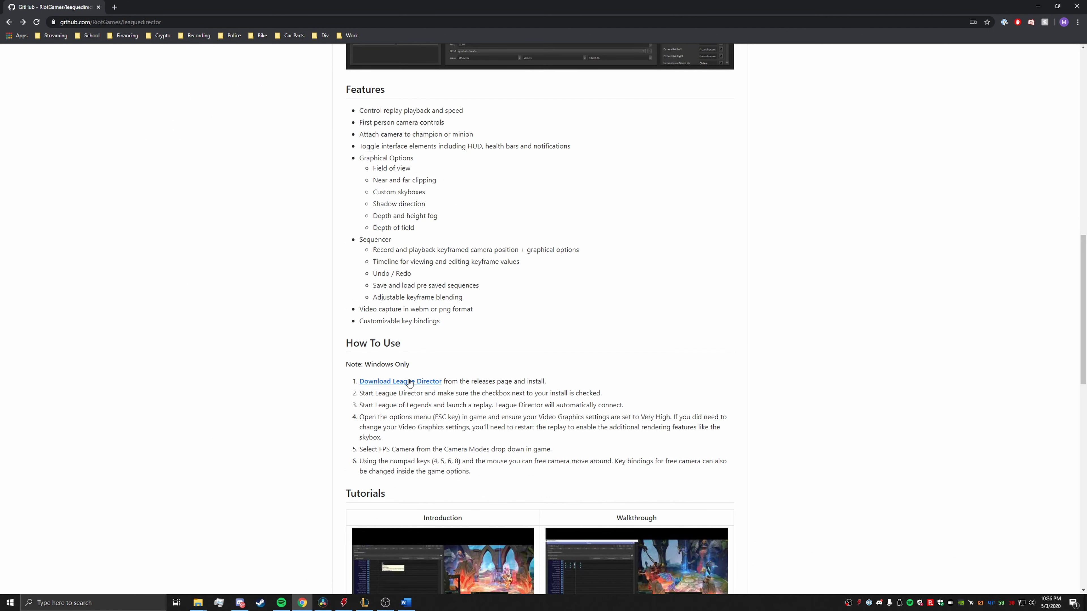
{"action": "right_click", "coordinate": [403, 382]}
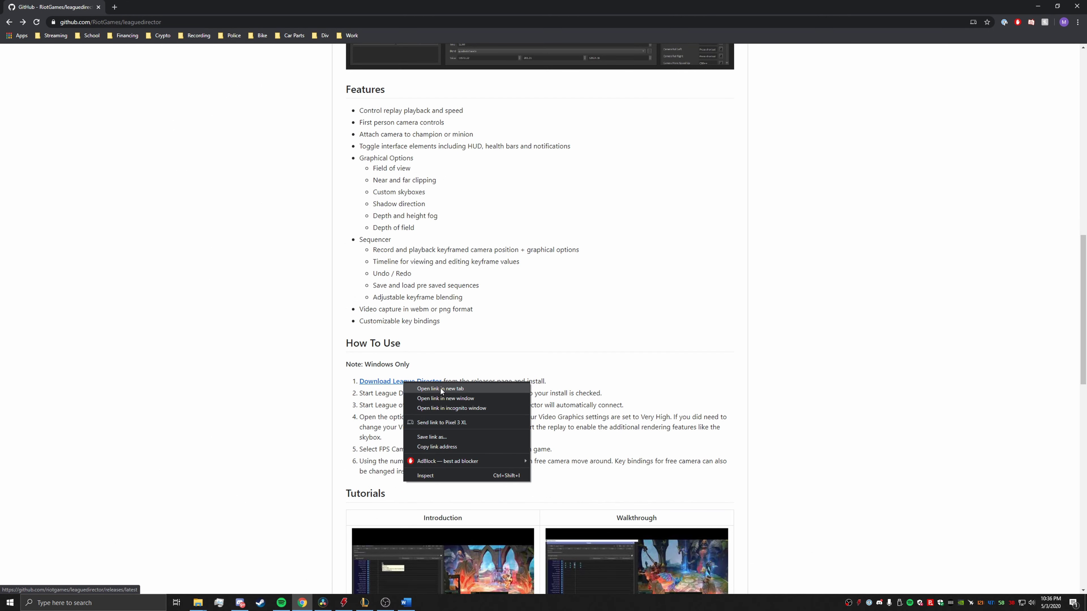
{"action": "left_click", "coordinate": [441, 389]}
View the Version 0.1.1 release tab, then go back to the RiotGames/leaguedirector repository page
{"action": "left_click", "coordinate": [137, 7]}
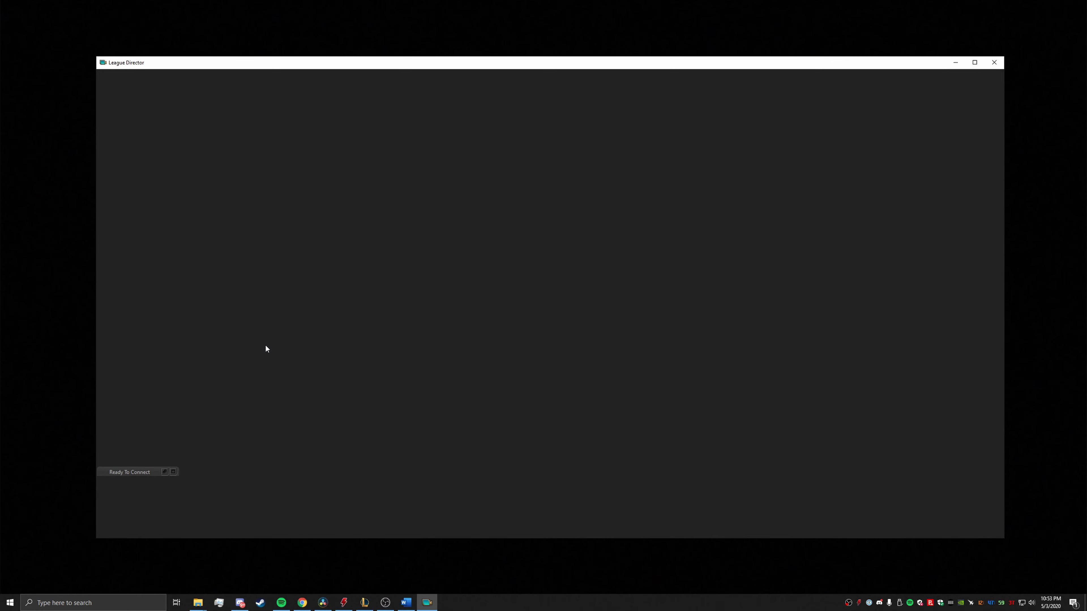
{"action": "left_click", "coordinate": [302, 602]}
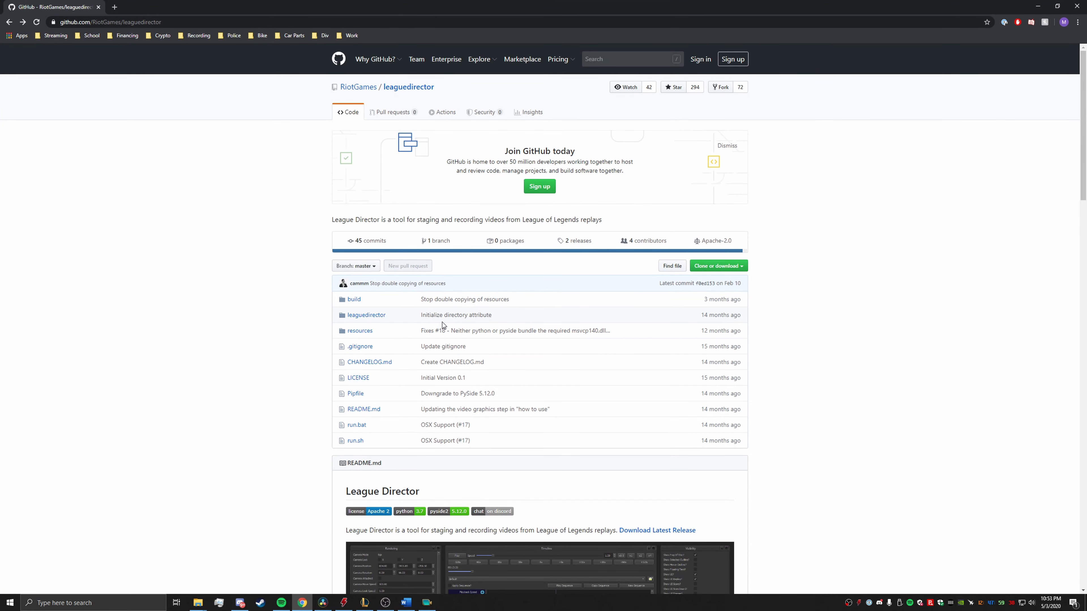
Find the FAQ entry on League Director not connecting and select its EnableReplayApi=1 line
{"action": "scroll", "coordinate": [381, 409], "scroll_direction": "down", "scroll_amount": 20}
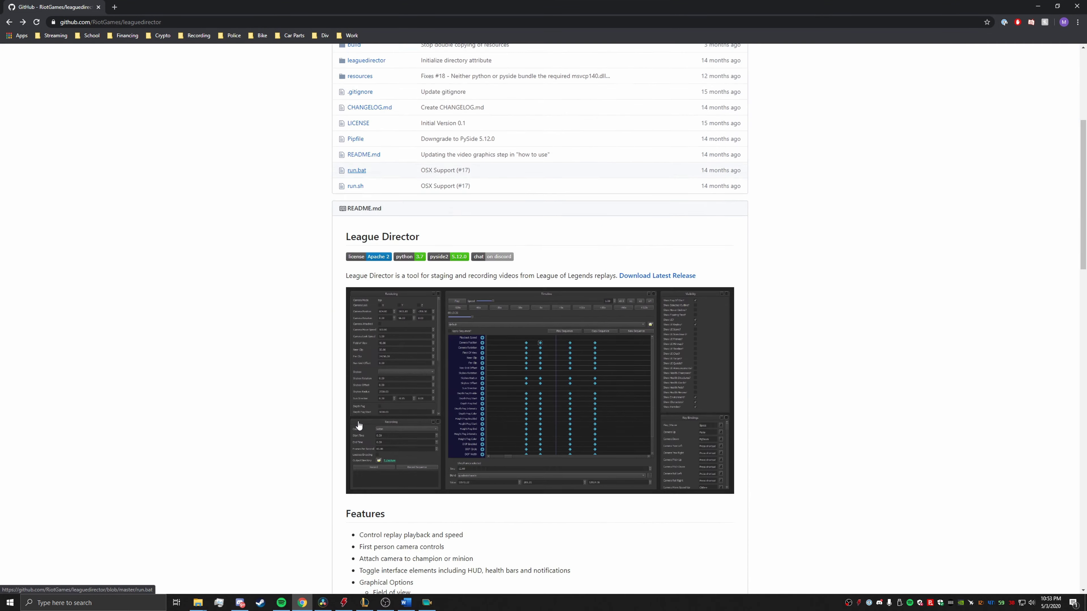
{"action": "scroll", "coordinate": [344, 444], "scroll_direction": "down", "scroll_amount": 6}
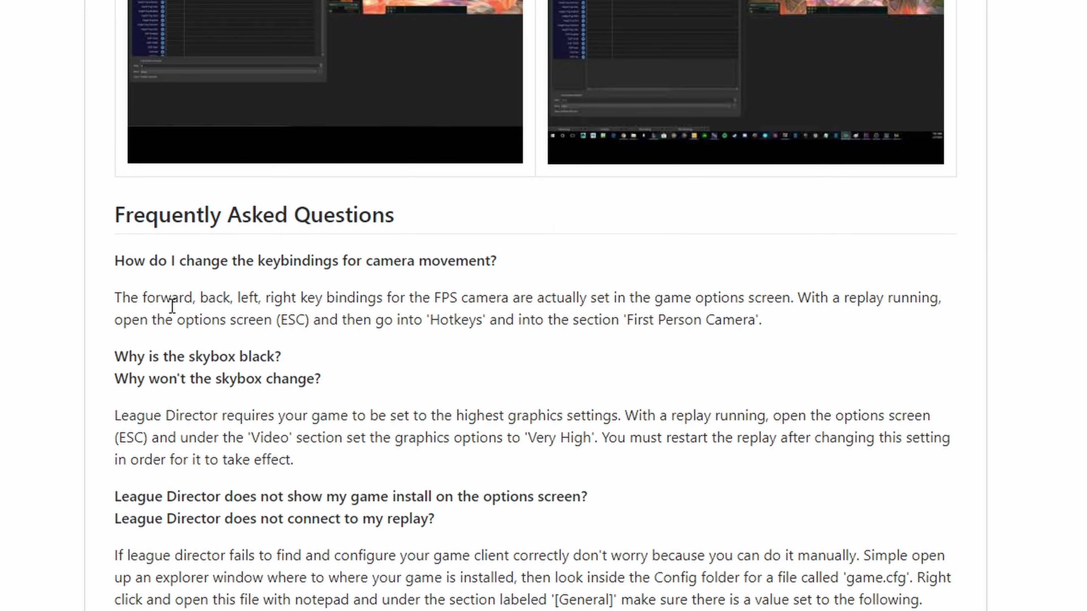
{"action": "left_click_drag", "start_coordinate": [115, 520], "coordinate": [429, 523]}
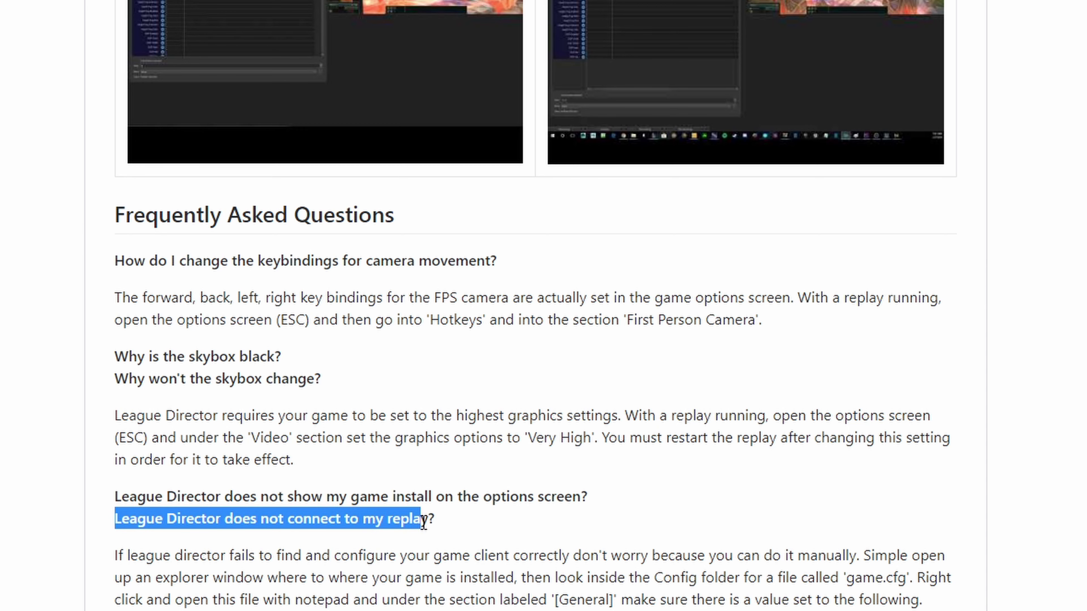
{"action": "left_click", "coordinate": [381, 541]}
{"action": "scroll", "coordinate": [268, 404], "scroll_direction": "down", "scroll_amount": 5}
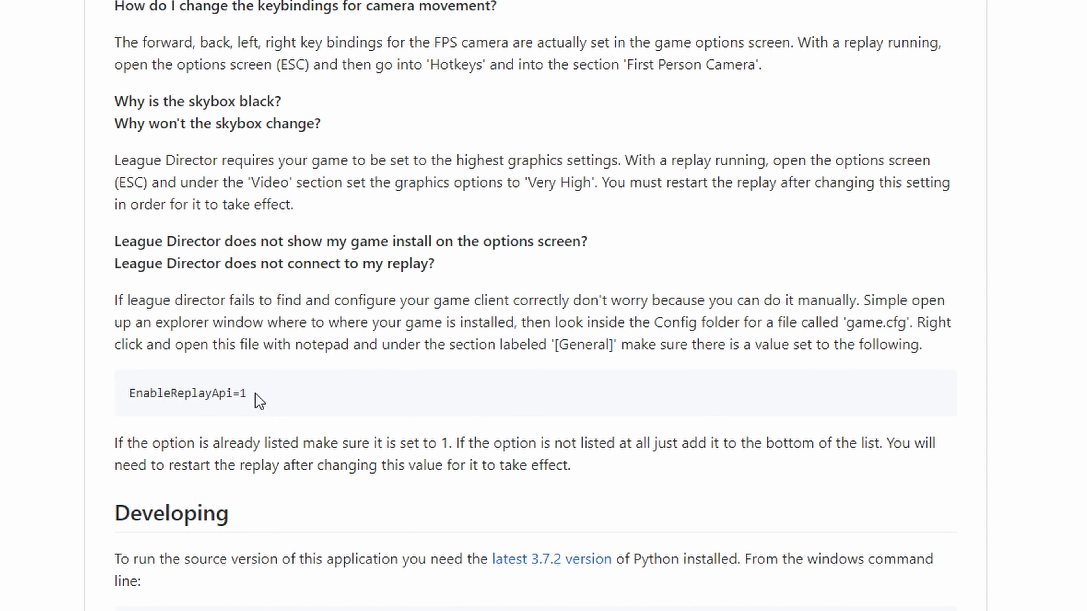
{"action": "left_click_drag", "start_coordinate": [250, 396], "coordinate": [128, 395]}
{"action": "key", "text": "ctrl+c"}
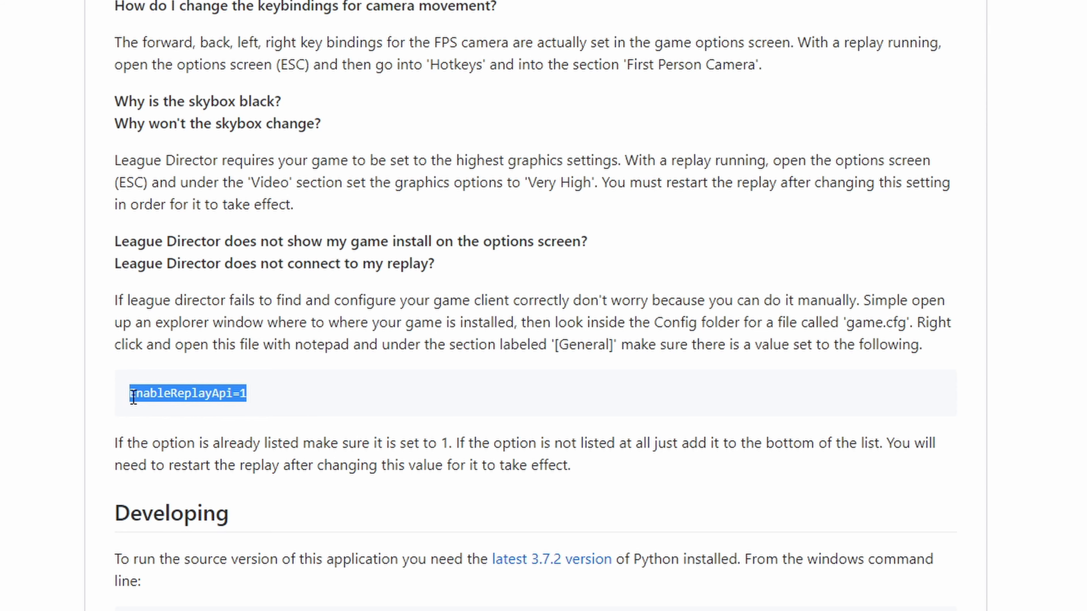
{"action": "scroll", "coordinate": [217, 369], "scroll_direction": "down", "scroll_amount": 1}
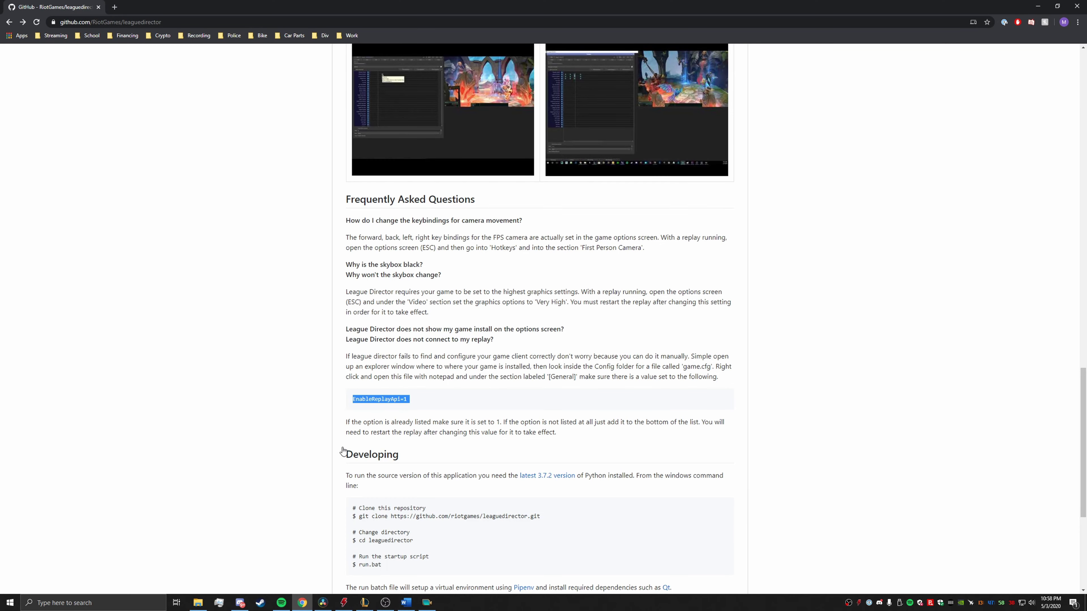
Open D:\Riot Games\League of Legends\Config\game.cfg in Notepad
{"action": "left_click", "coordinate": [195, 608]}
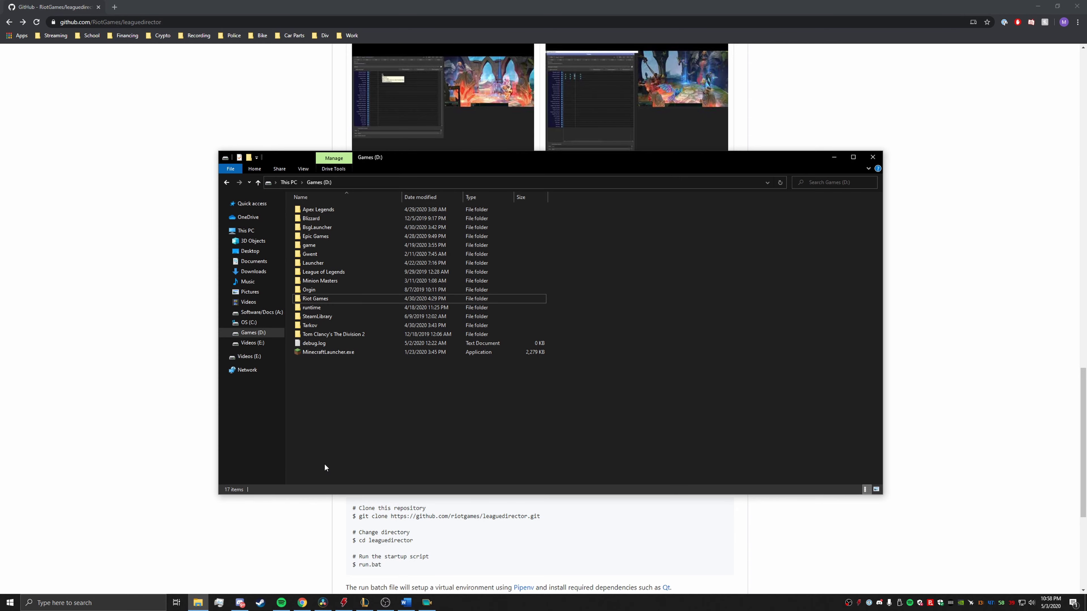
{"action": "mouse_move", "coordinate": [334, 298]}
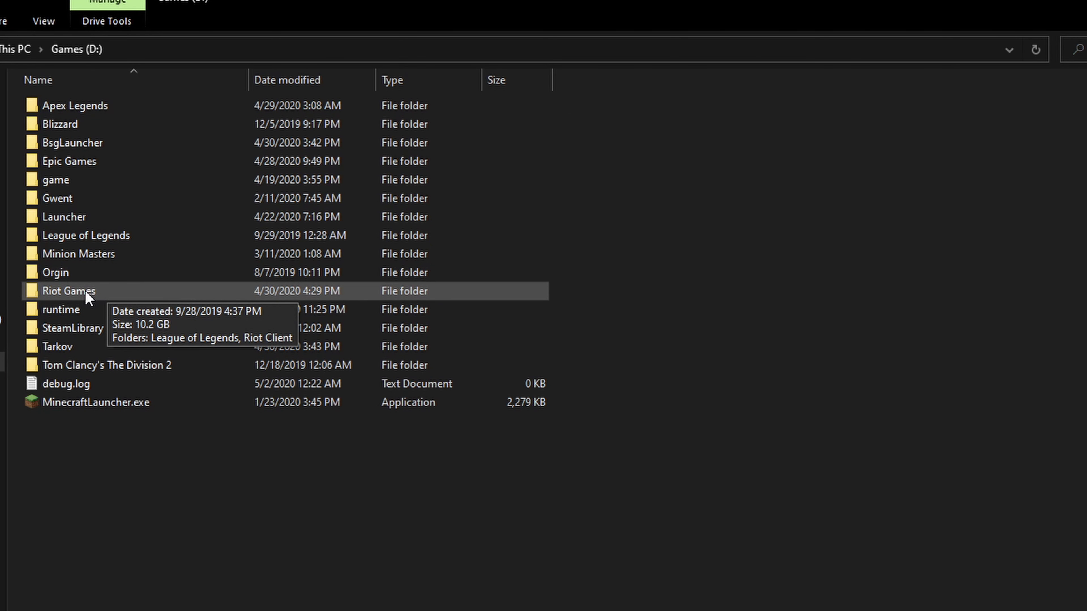
{"action": "double_click", "coordinate": [88, 298]}
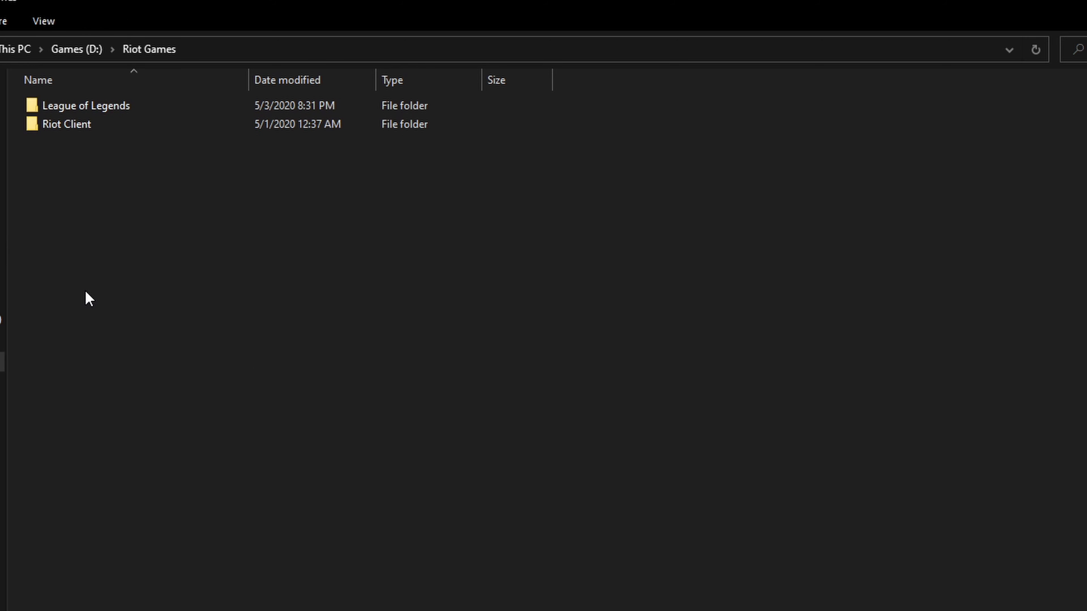
{"action": "double_click", "coordinate": [111, 112]}
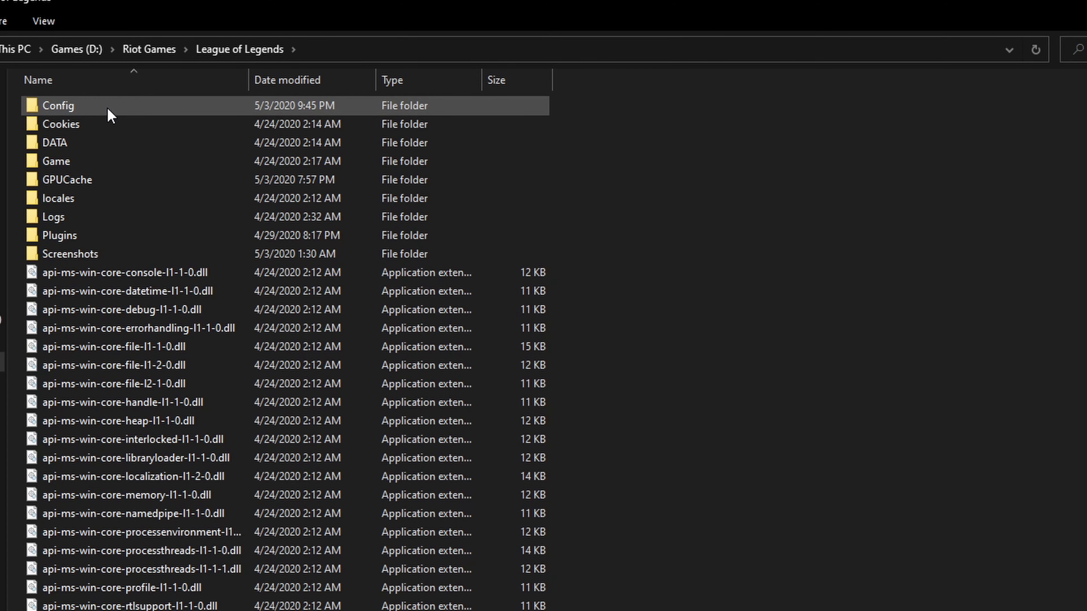
{"action": "double_click", "coordinate": [107, 110]}
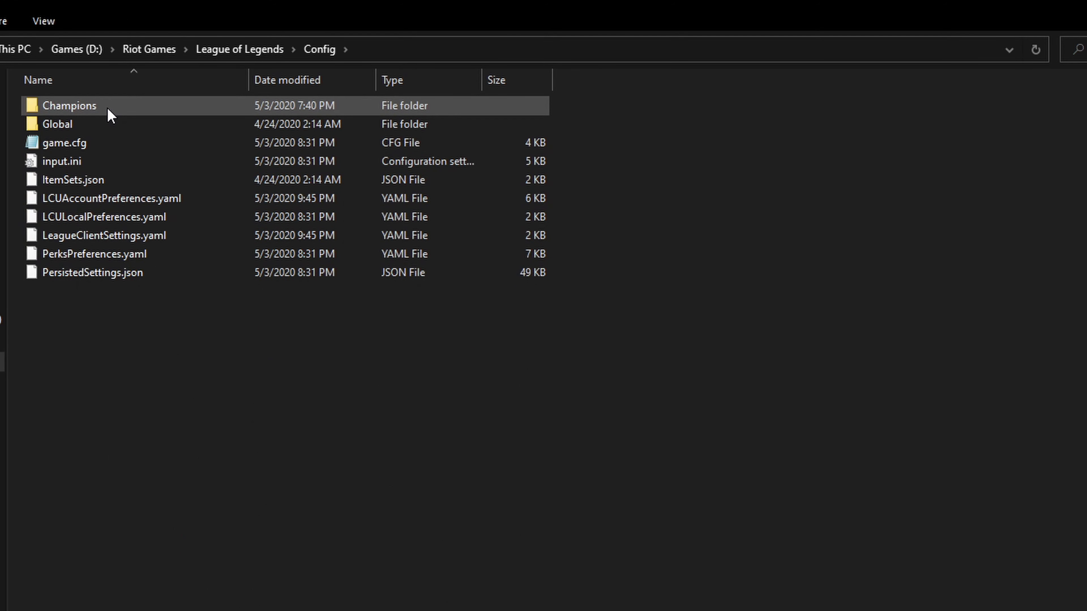
{"action": "double_click", "coordinate": [99, 145]}
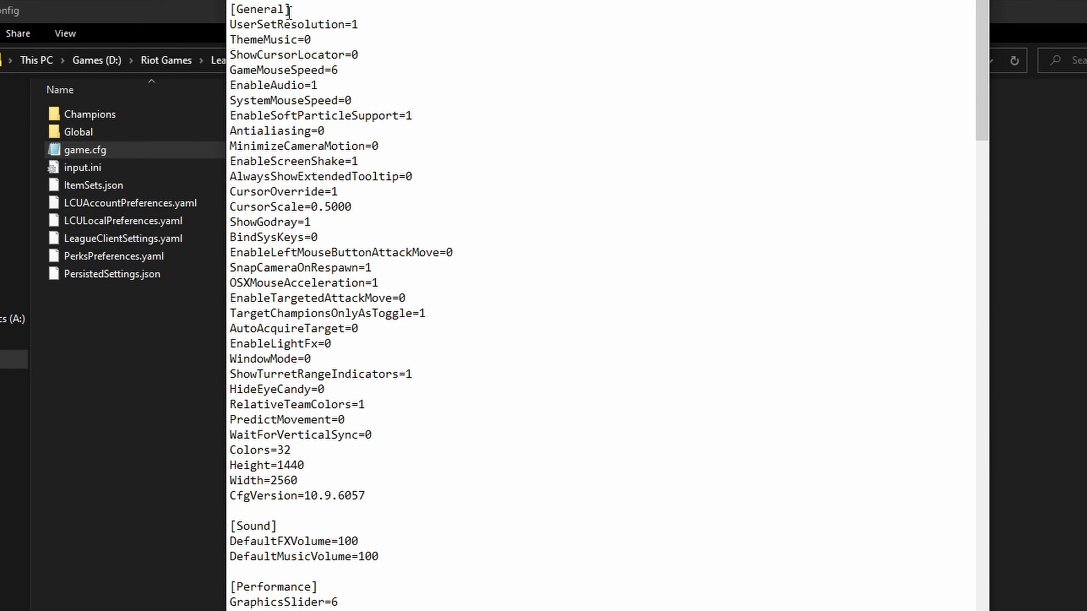
Paste EnableReplayApi=1 on a new line below CfgVersion=10.9.6057 under [General]
{"action": "left_click_drag", "start_coordinate": [290, 12], "coordinate": [230, 13]}
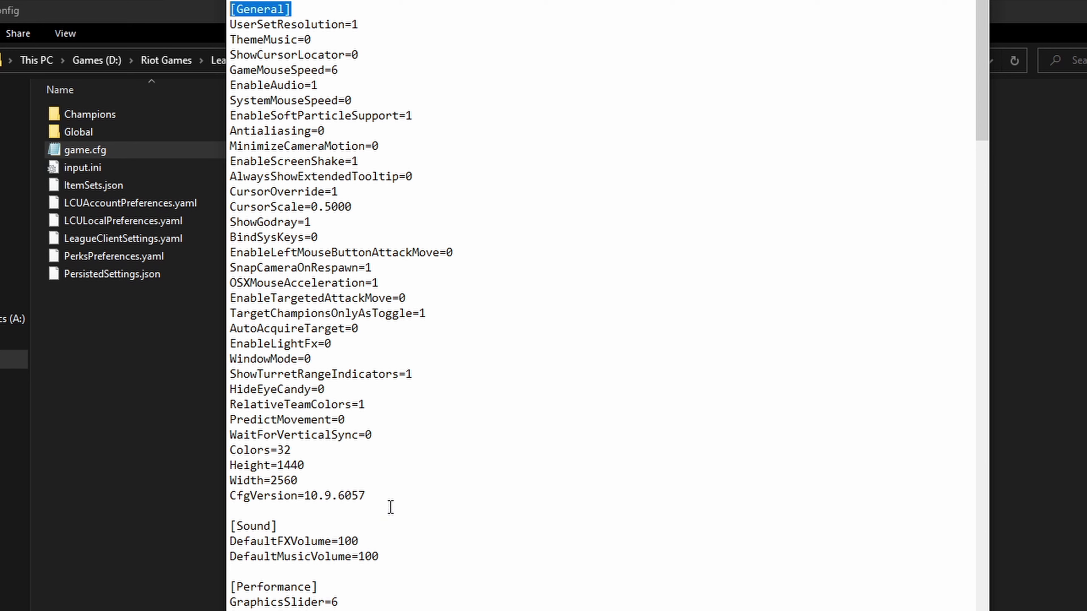
{"action": "left_click", "coordinate": [386, 498]}
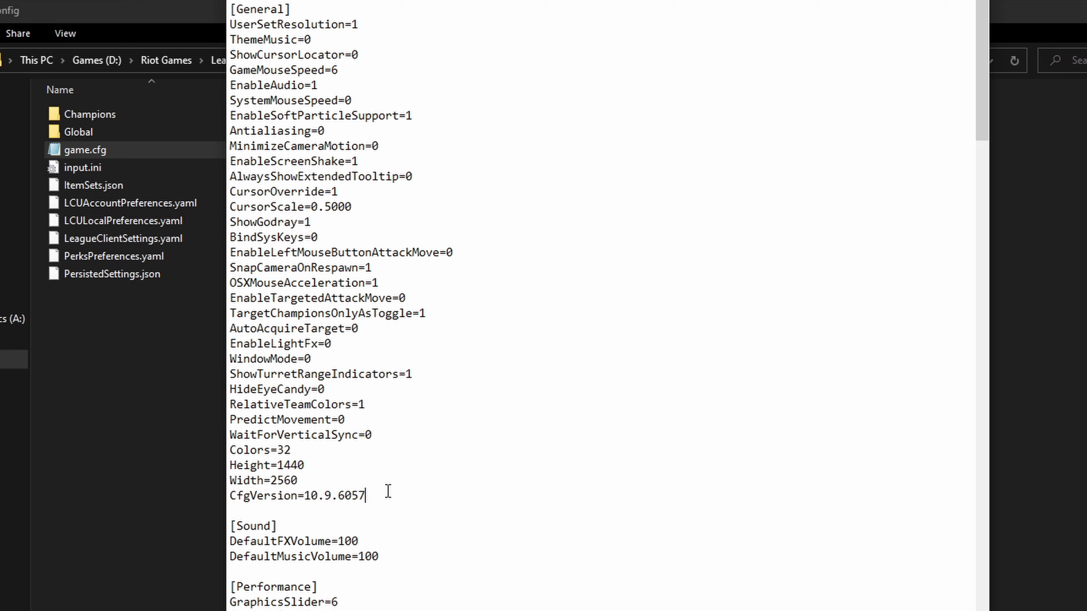
{"action": "key", "text": "Return"}
{"action": "key", "text": "ctrl+v"}
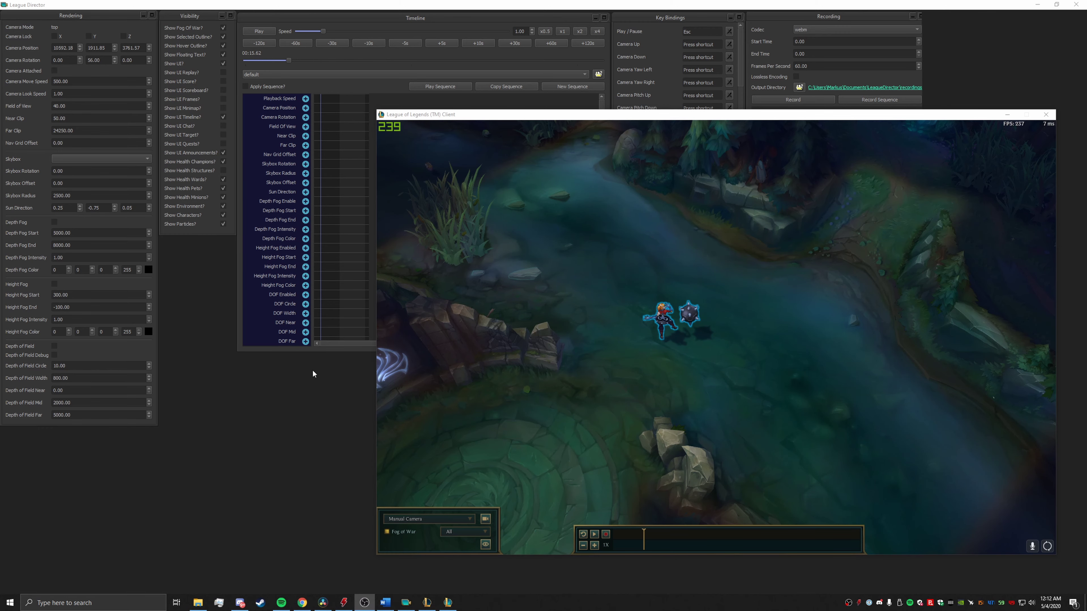
Bring the League Director window to the front
{"action": "left_click", "coordinate": [313, 389]}
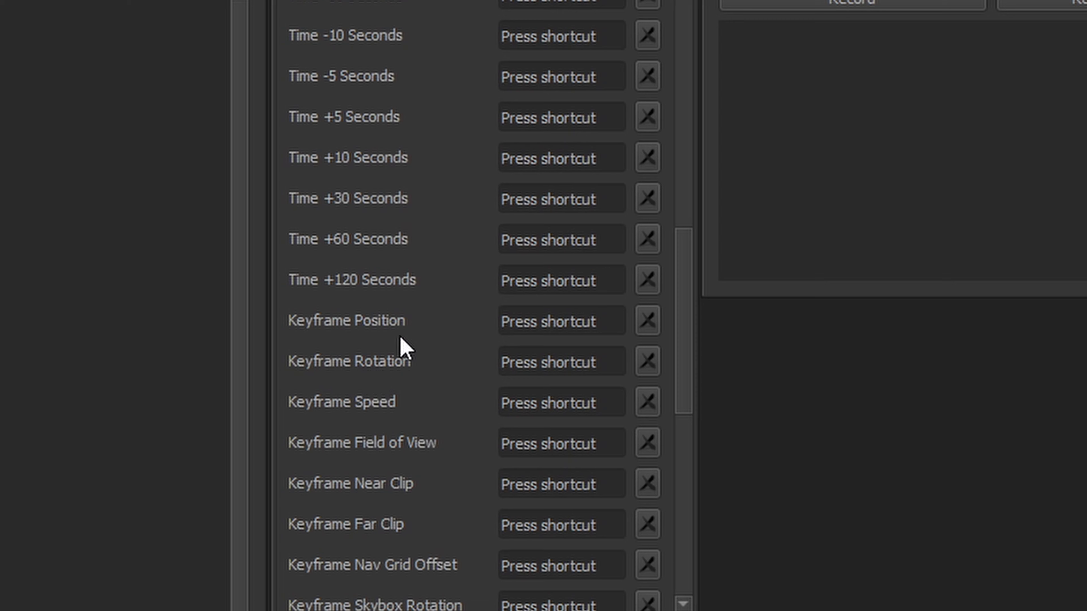
Assign 9 as the Keyframe Position shortcut and bring the game replay window forward
{"action": "left_click", "coordinate": [545, 330]}
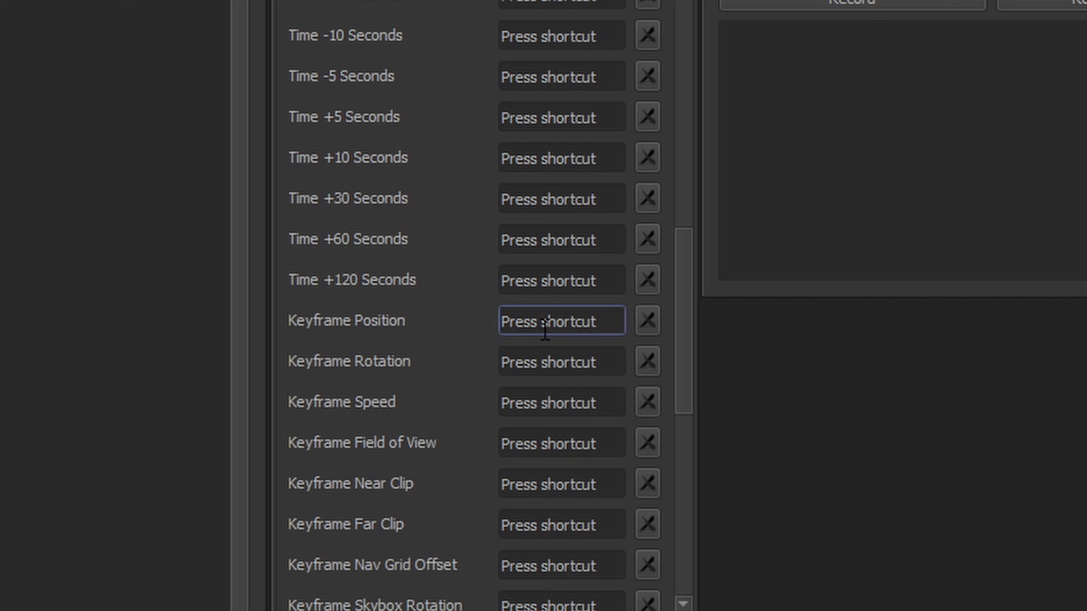
{"action": "key", "text": "9"}
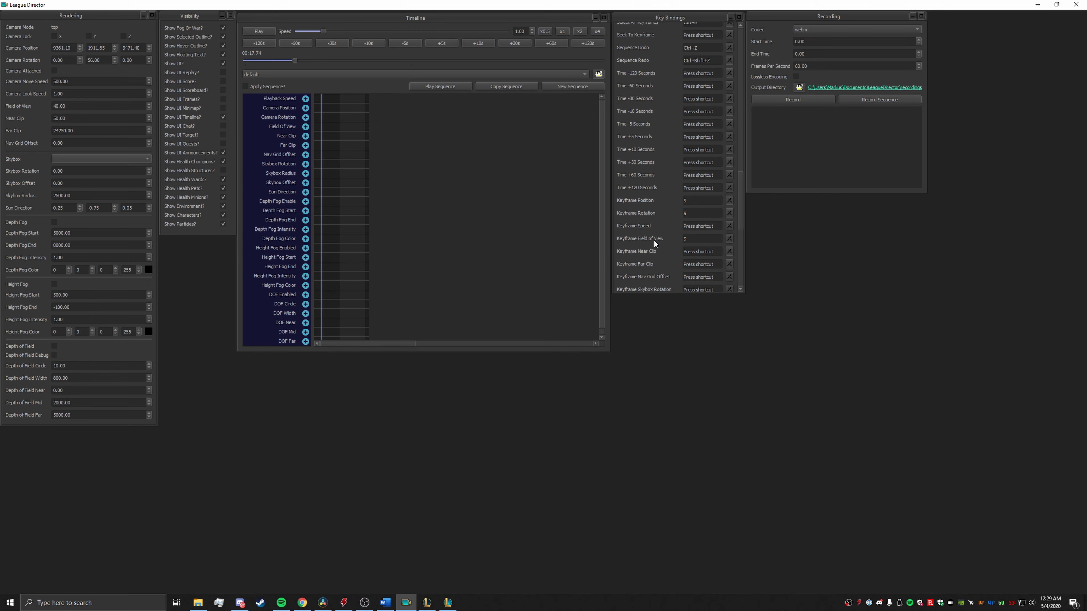
{"action": "left_click", "coordinate": [448, 603]}
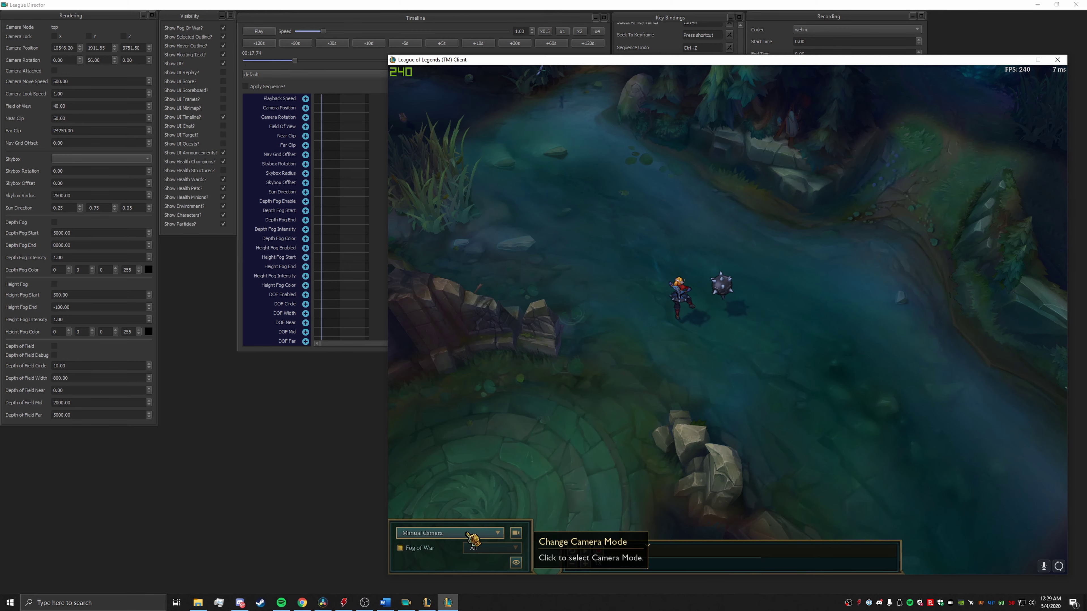
Switch the replay to FPS Camera and fly it down to a close view of the champion
{"action": "left_click", "coordinate": [457, 535]}
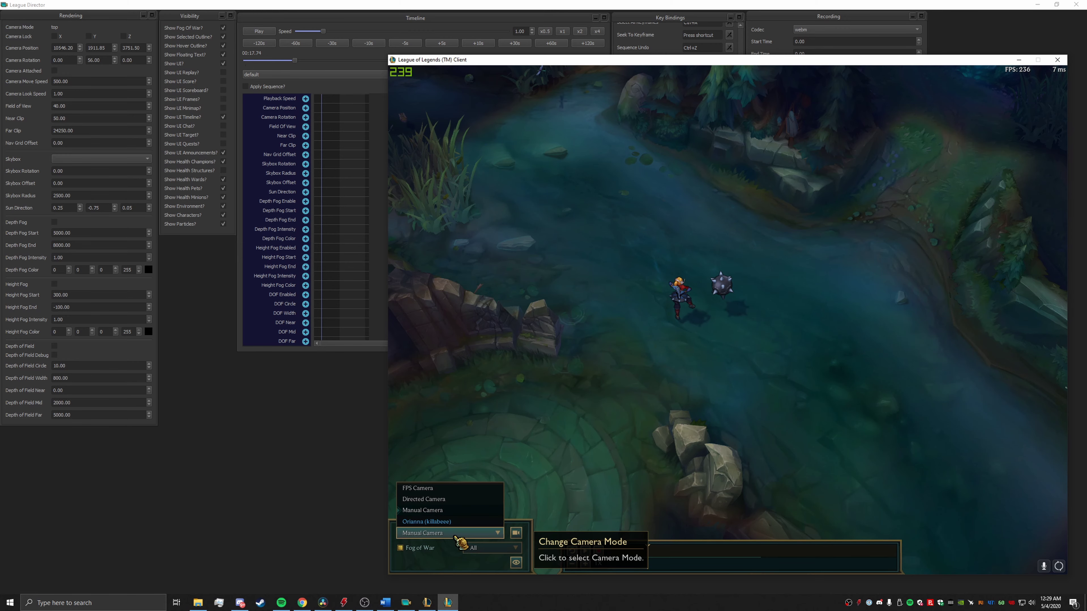
{"action": "left_click", "coordinate": [434, 490]}
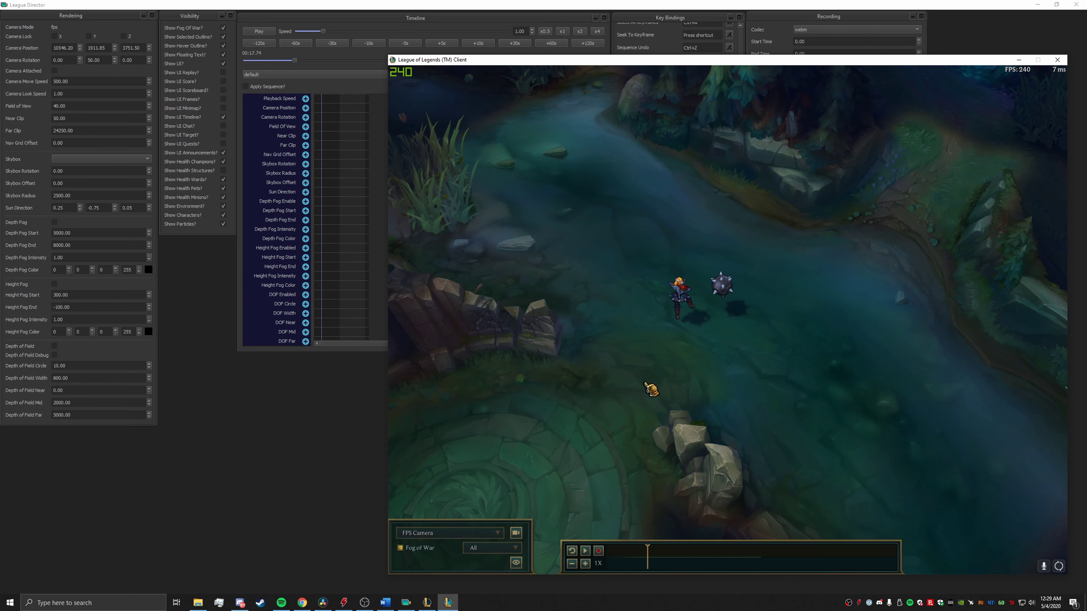
{"action": "mouse_move", "coordinate": [703, 354]}
{"action": "left_mouse_down"}
{"action": "mouse_move", "coordinate": [735, 349]}
{"action": "mouse_move", "coordinate": [699, 367]}
{"action": "mouse_move", "coordinate": [712, 369]}
{"action": "left_mouse_up"}
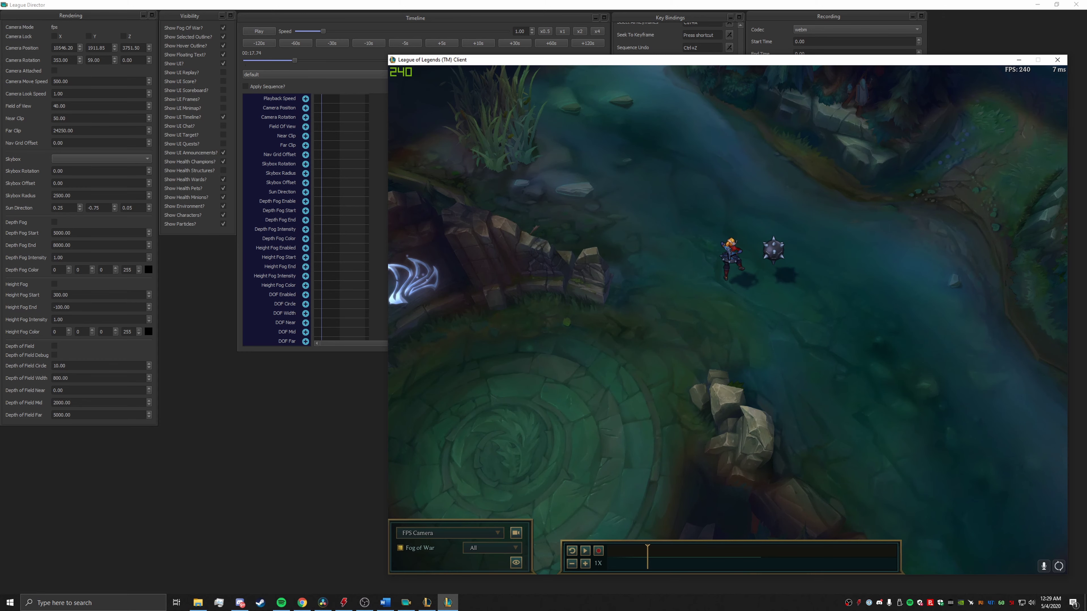
{"action": "key", "text": "w"}
{"action": "left_click_drag", "start_coordinate": [727, 358], "coordinate": [668, 339]}
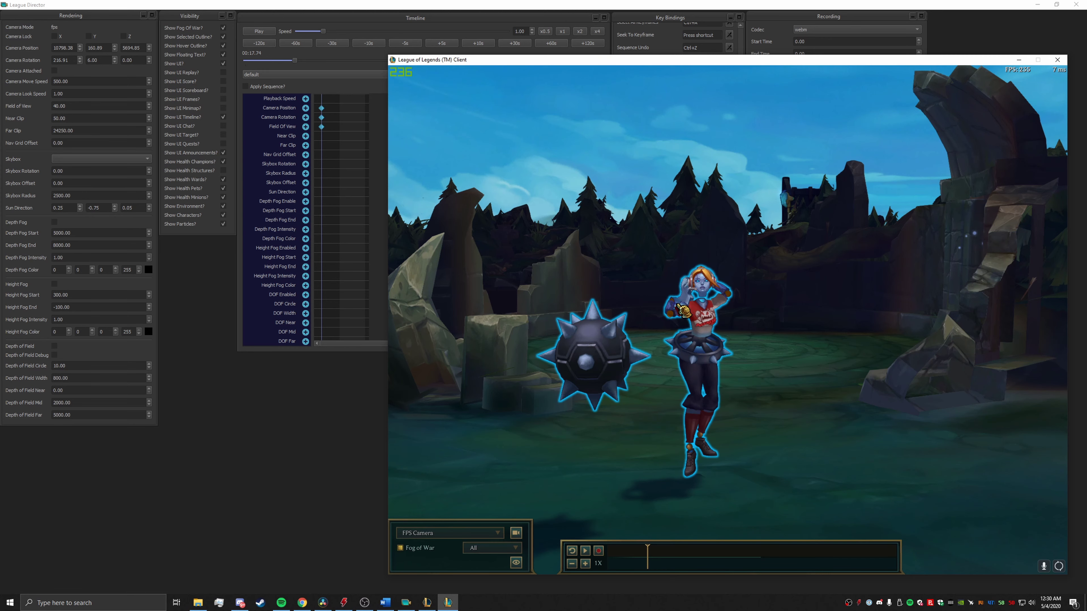
Check the position, rotation and field-of-view keyframe tooltips showing 17.743 s, linear blend
{"action": "key", "text": "alt+Tab"}
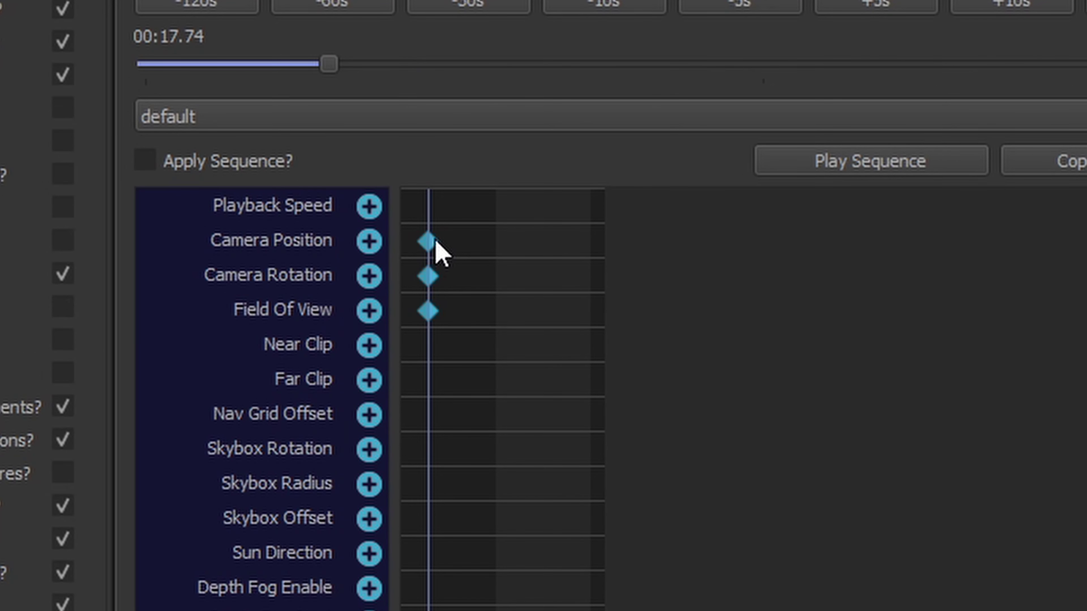
{"action": "mouse_move", "coordinate": [437, 279]}
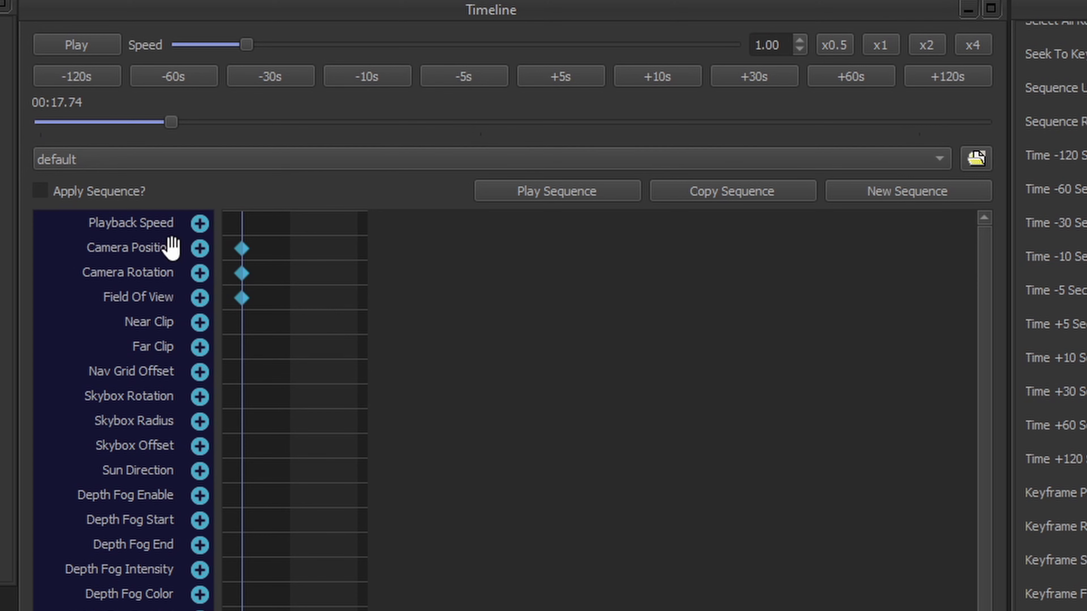
{"action": "mouse_move", "coordinate": [246, 259]}
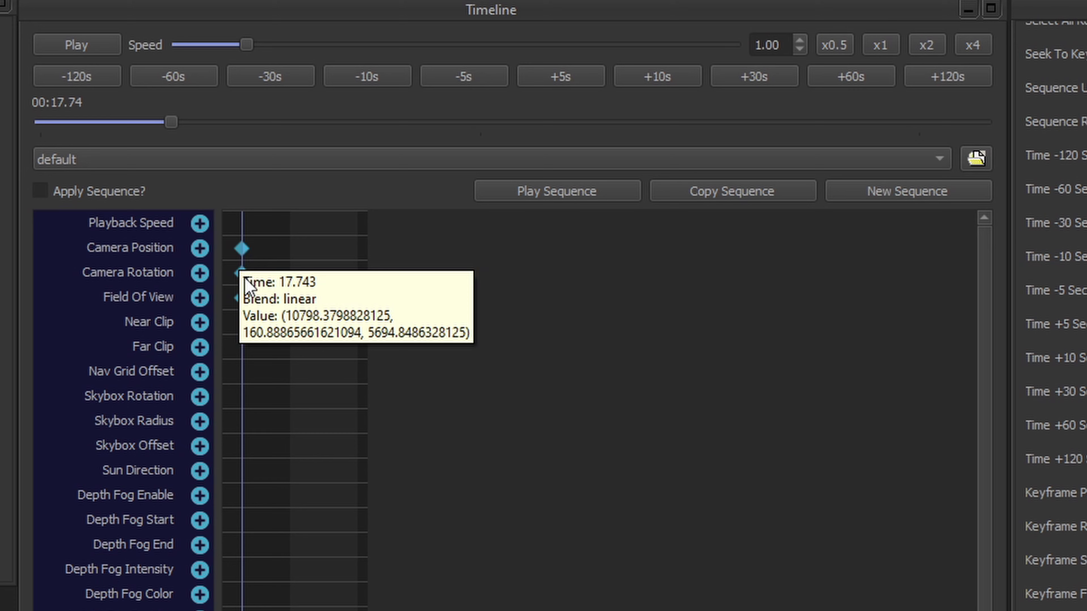
{"action": "mouse_move", "coordinate": [249, 308]}
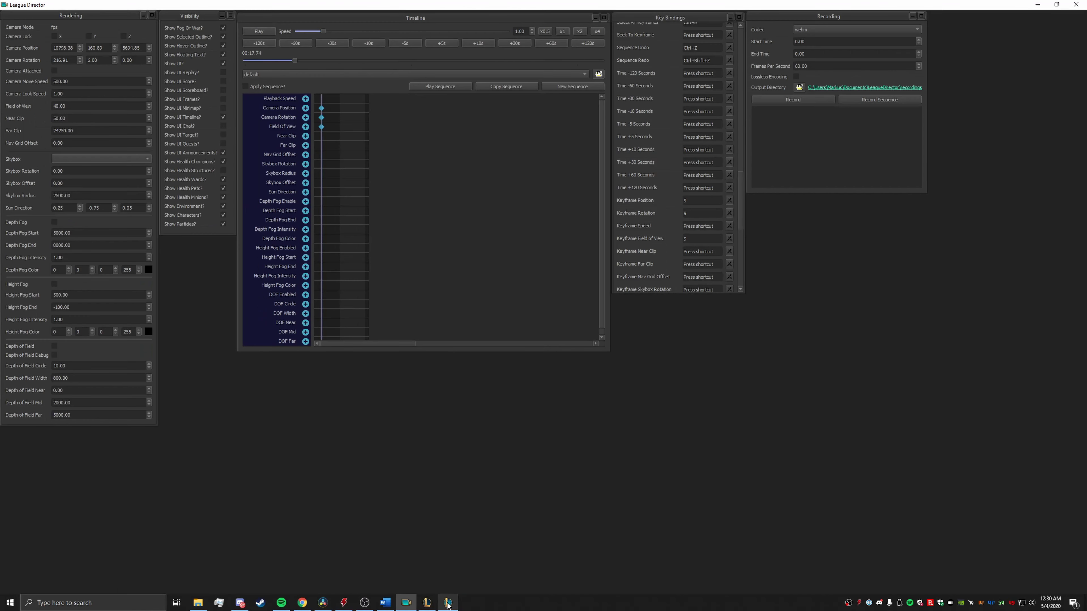
{"action": "key", "text": "alt+Tab"}
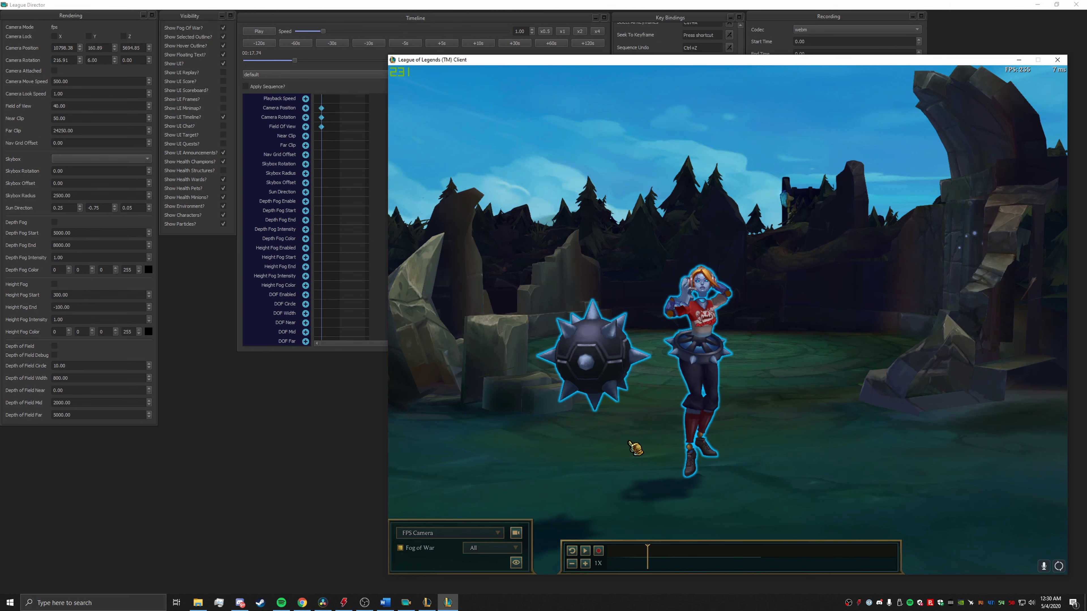
{"action": "key", "text": "alt+Tab"}
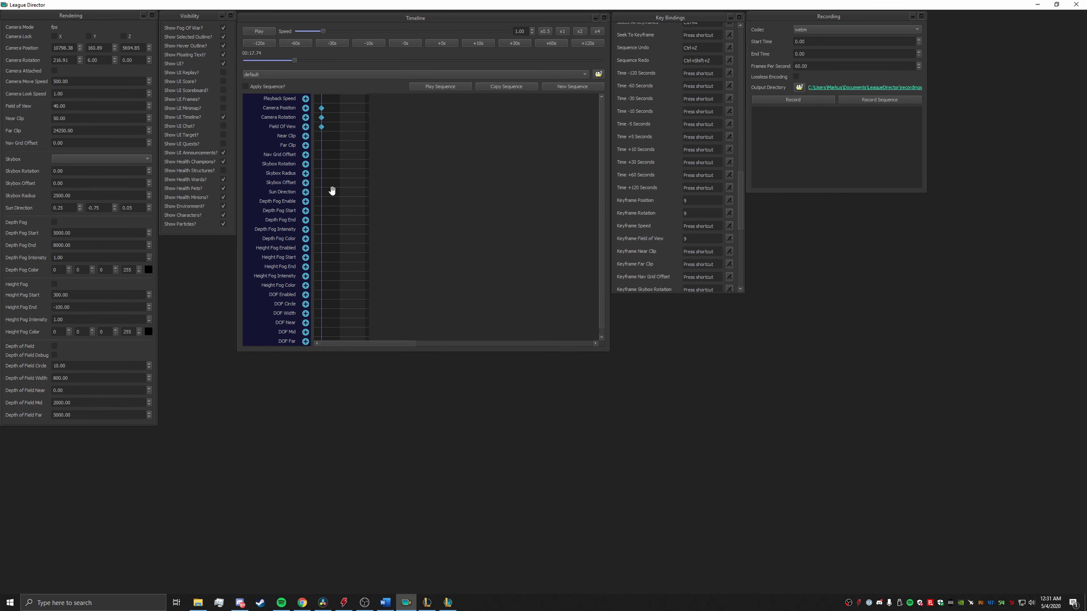
Rotate the FPS camera to a new angle on the champion and play the replay
{"action": "left_click", "coordinate": [448, 603]}
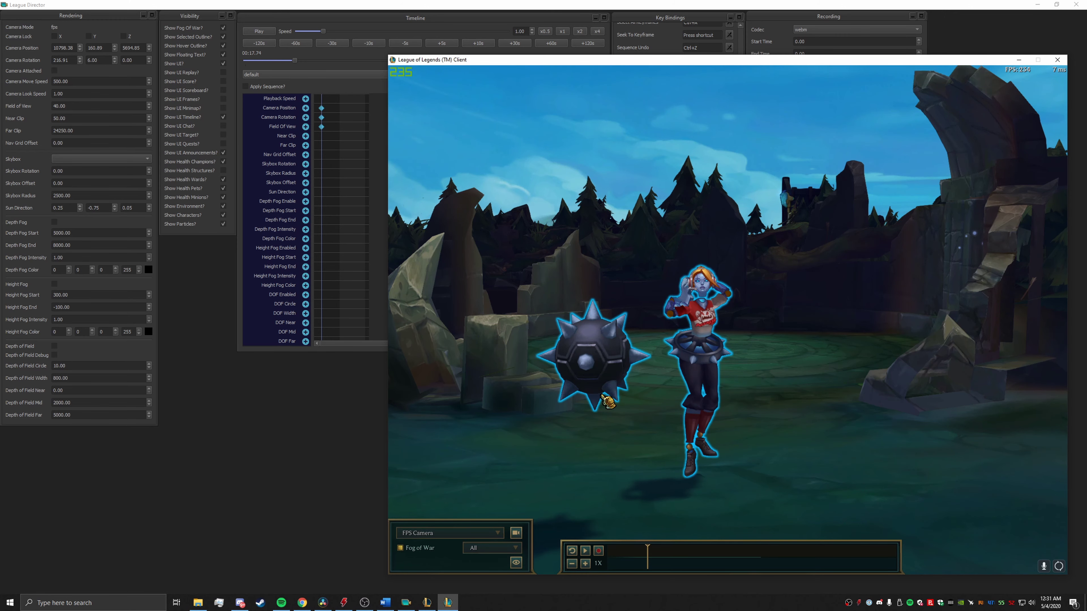
{"action": "left_click_drag", "start_coordinate": [607, 402], "coordinate": [583, 402]}
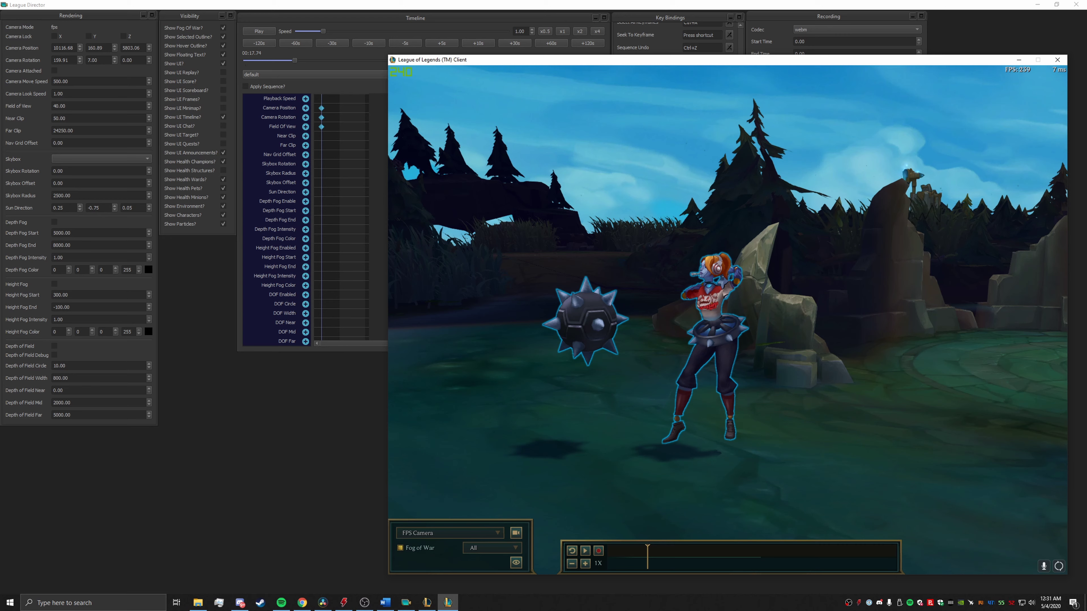
{"action": "key", "text": "space"}
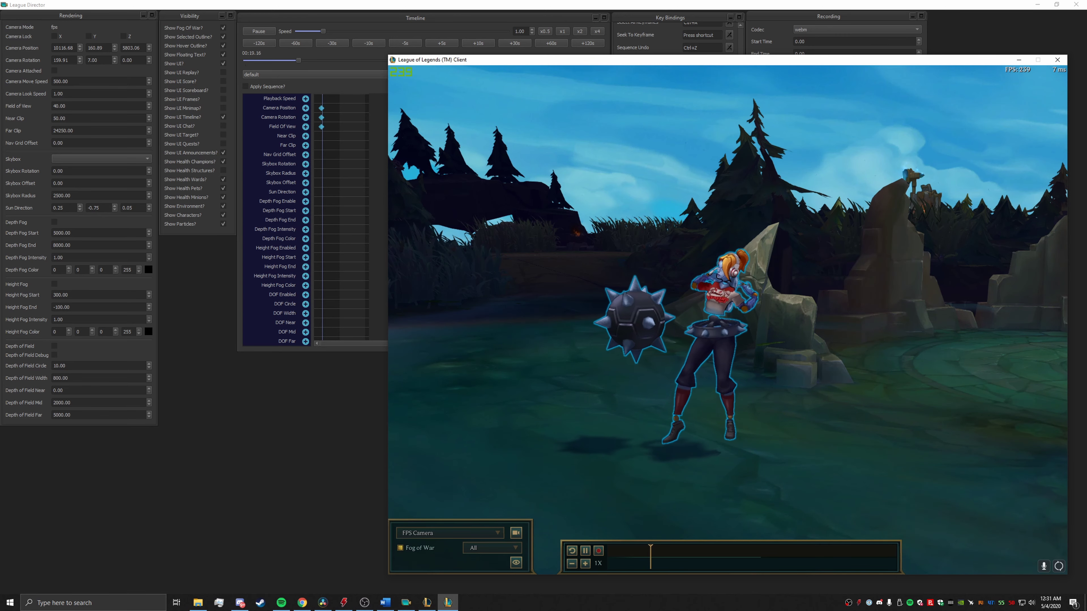